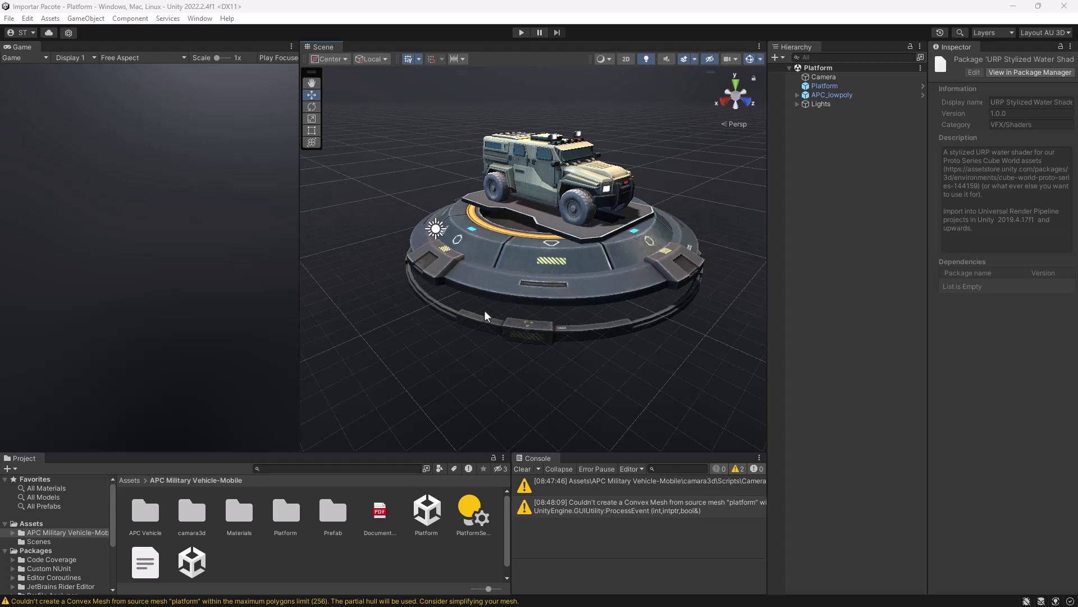
# - Open Edit > Preferences at the Package Manager page listing the Packages and My Assets cache locations
pyautogui.click(27, 18)
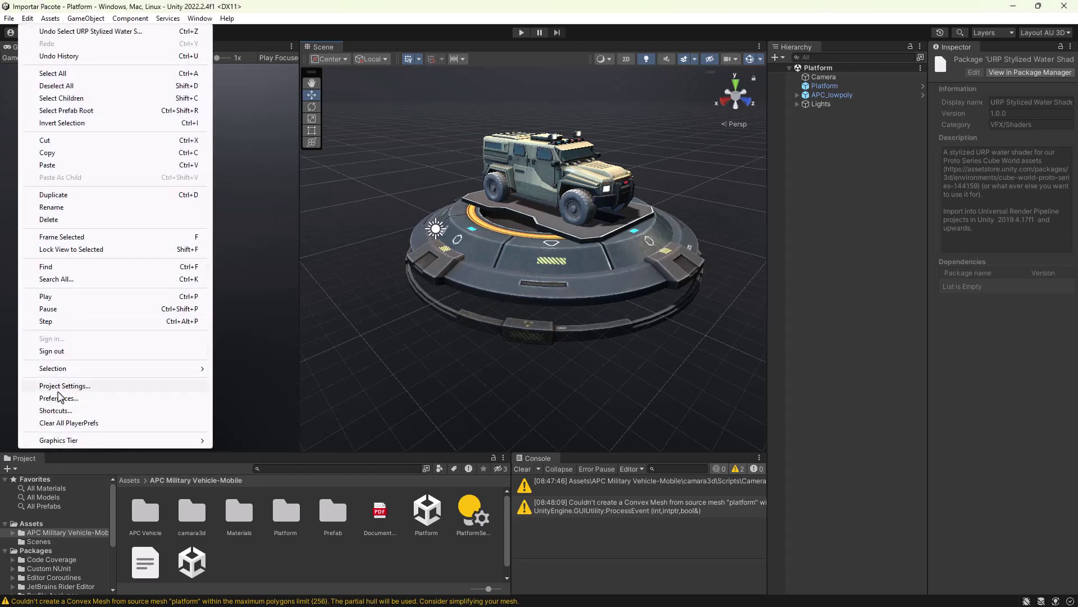
pyautogui.click(64, 399)
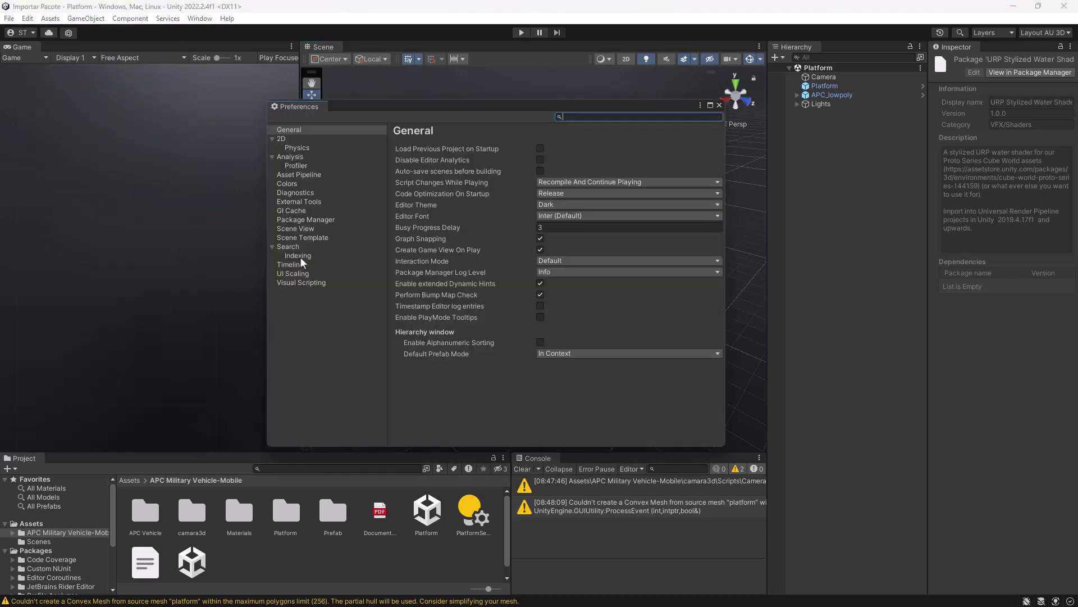
pyautogui.click(303, 220)
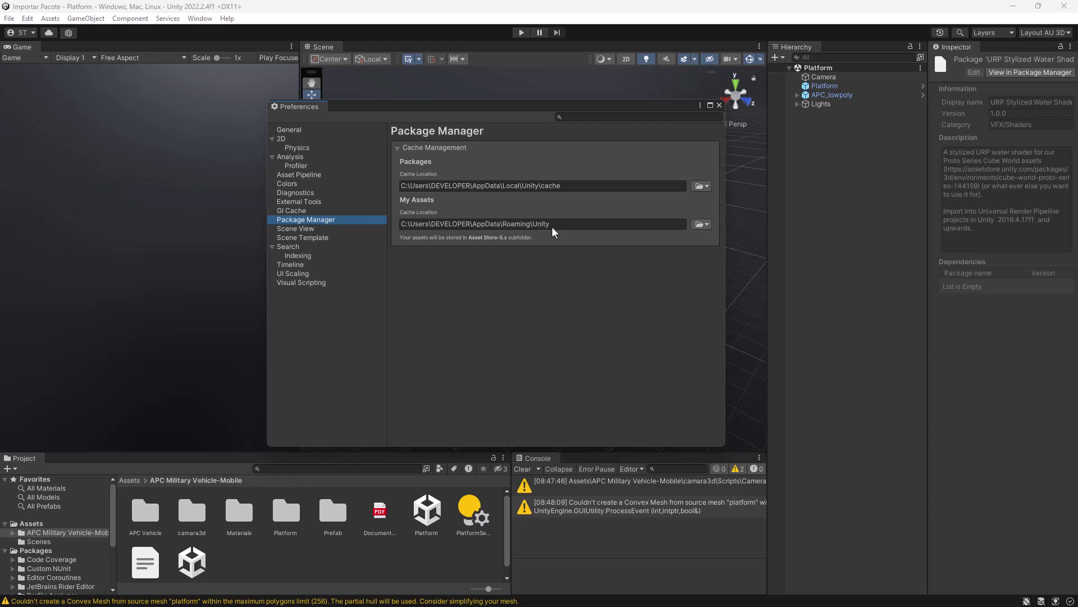
pyautogui.click(706, 224)
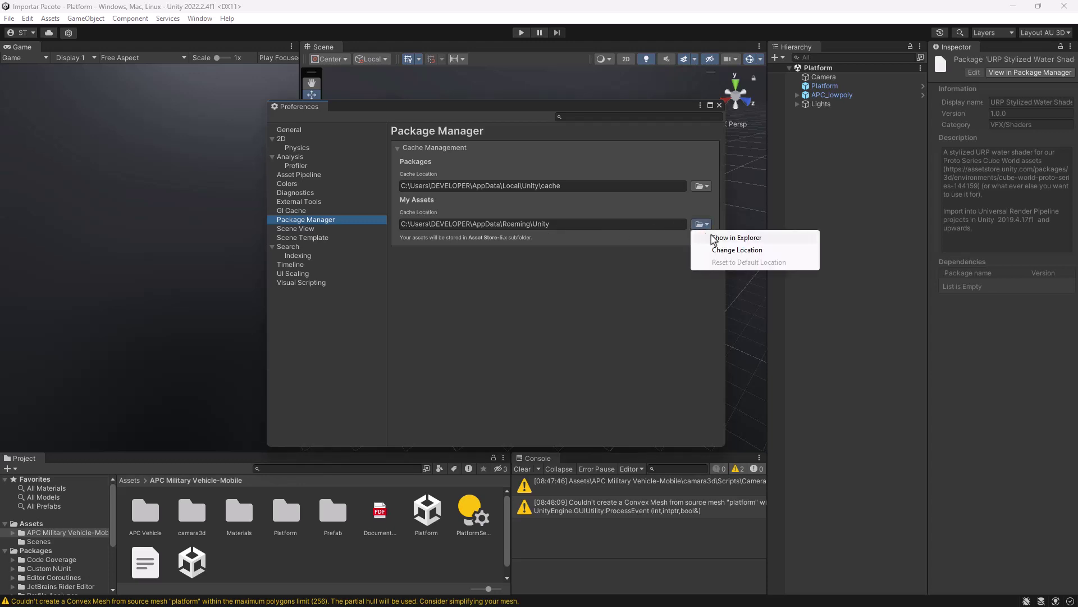
pyautogui.click(786, 240)
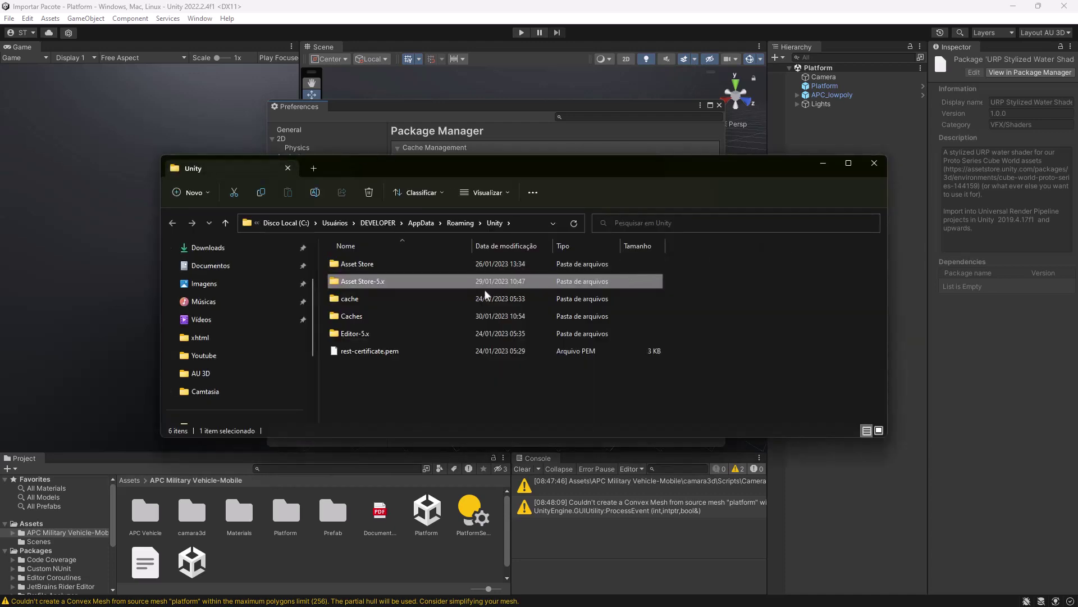
pyautogui.doubleClick(380, 280)
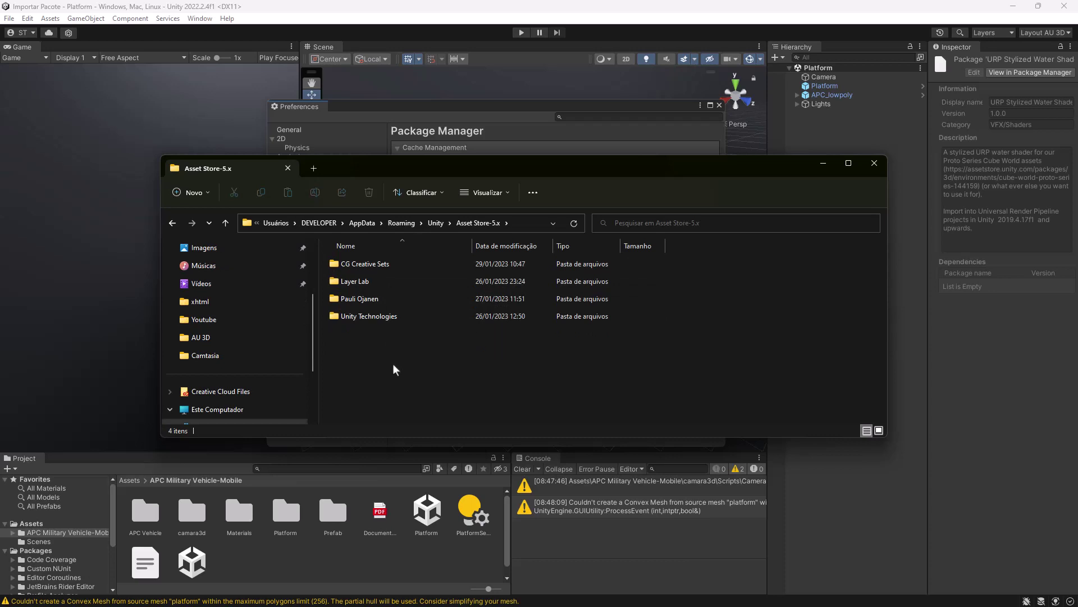
pyautogui.doubleClick(365, 265)
pyautogui.doubleClick(371, 264)
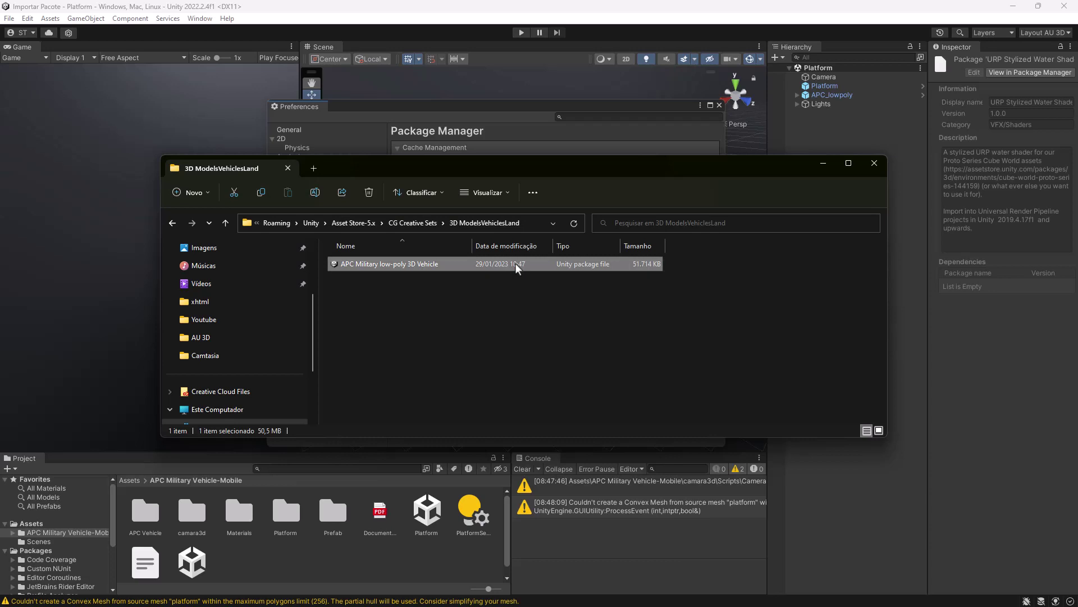
pyautogui.click(873, 163)
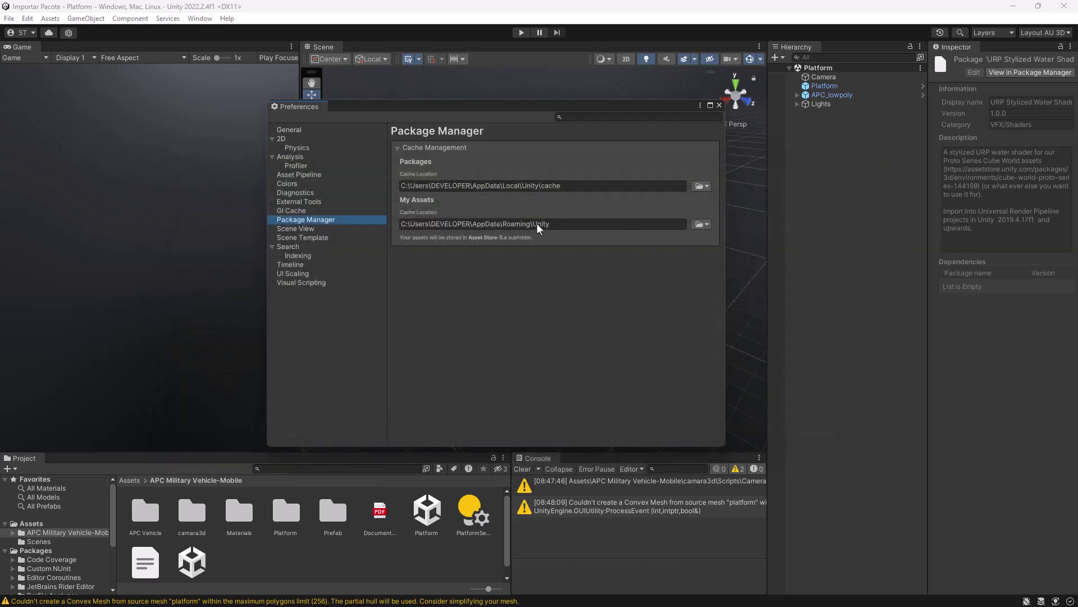
# - Change the My Assets cache location to the Documentos\Pacotes Unity folder
pyautogui.click(705, 224)
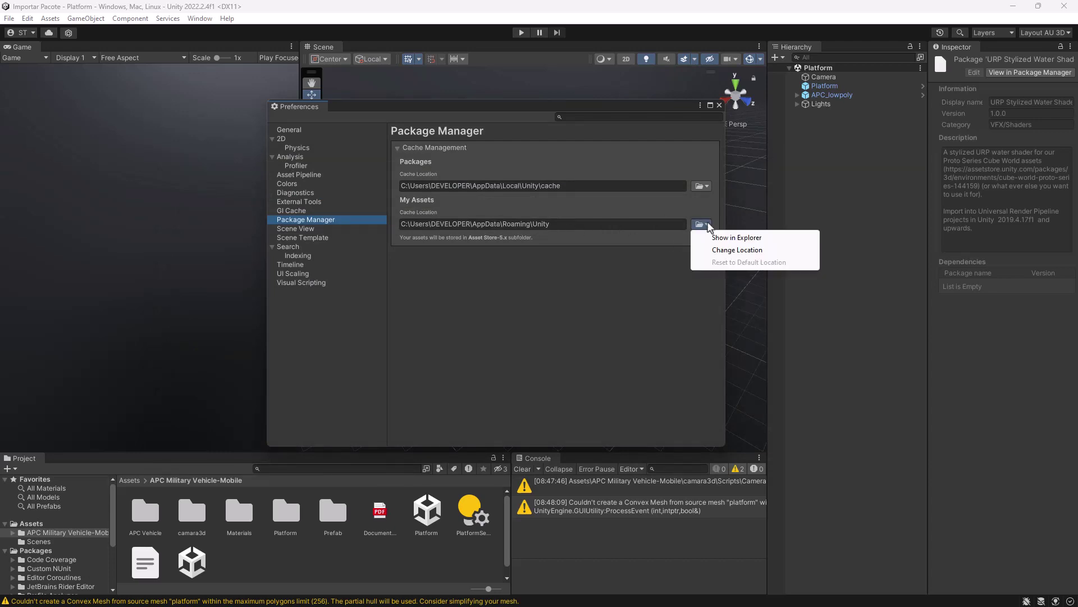
pyautogui.click(732, 251)
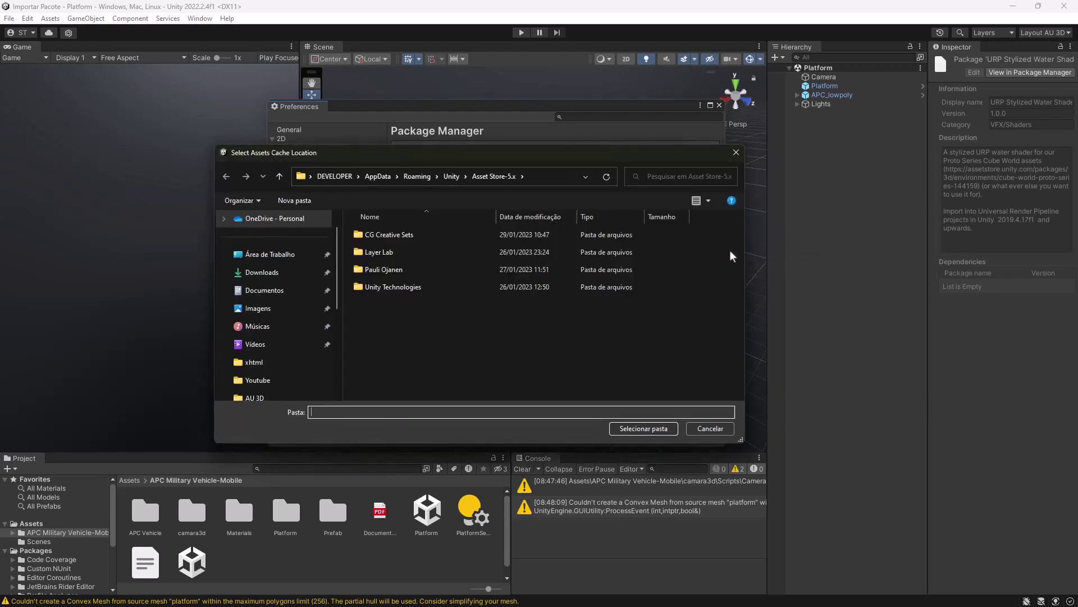
pyautogui.click(272, 292)
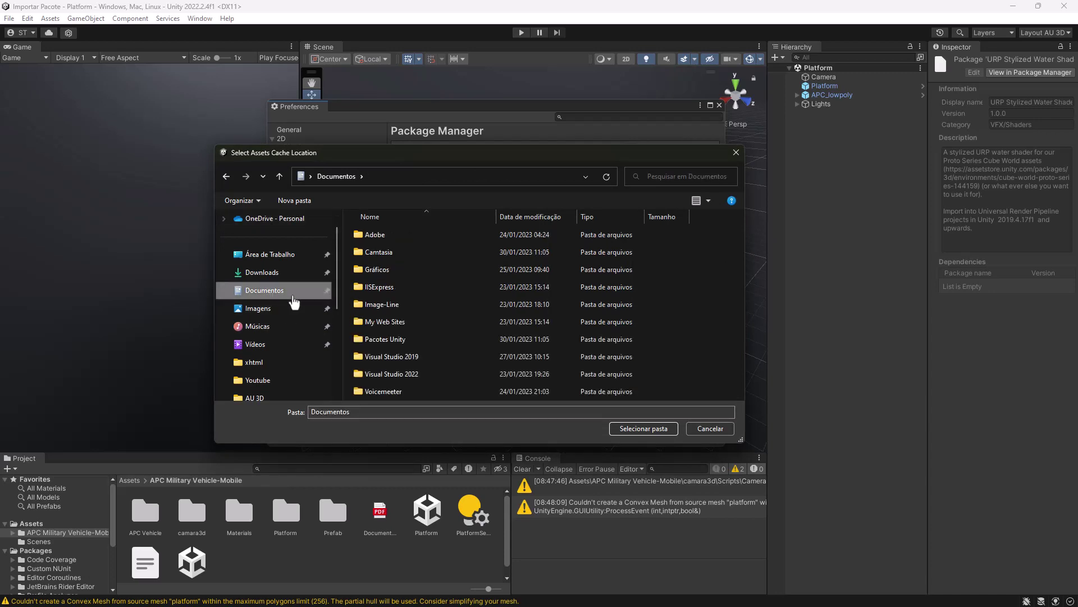
pyautogui.click(376, 340)
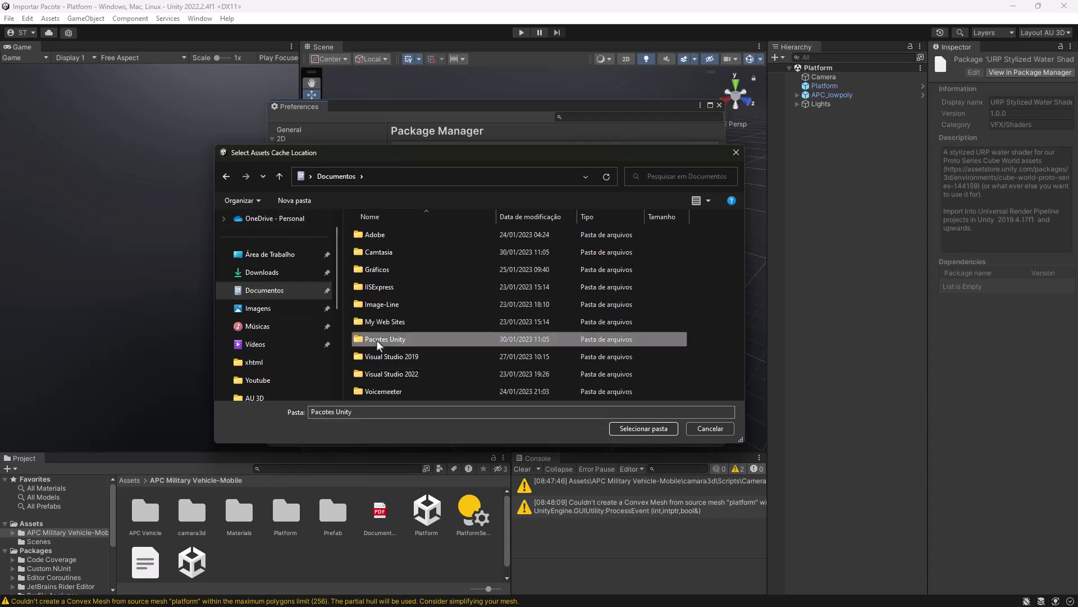
pyautogui.doubleClick(376, 339)
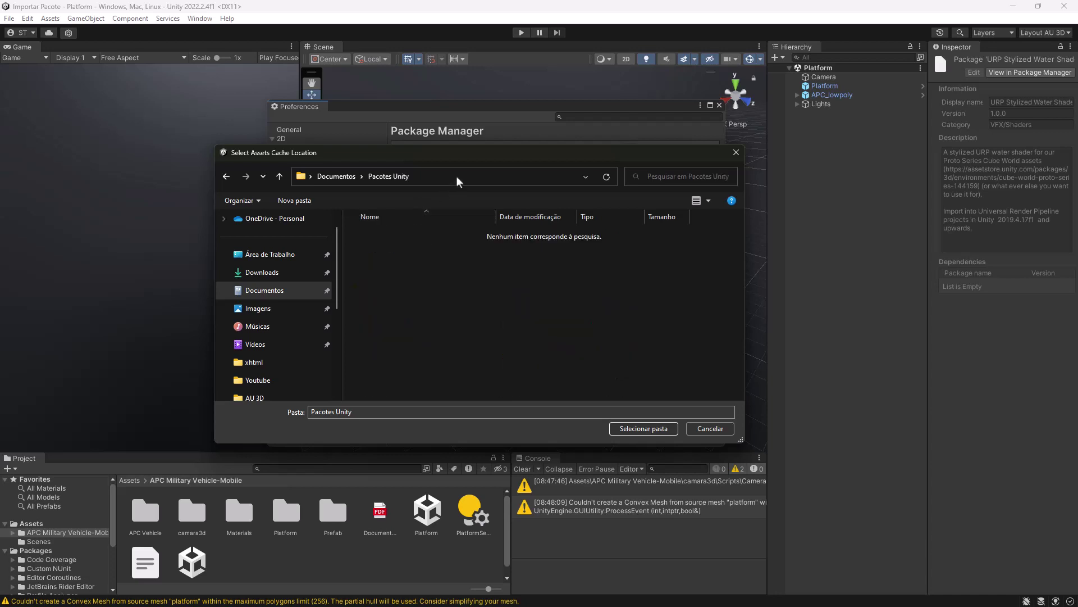
pyautogui.click(631, 429)
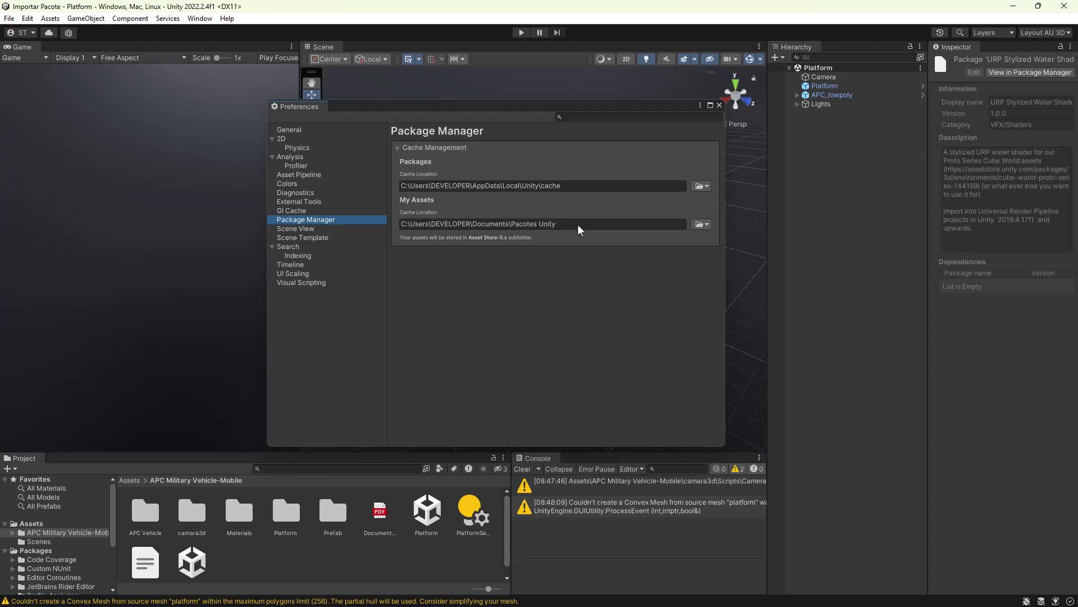
# - Close Preferences and open Window > Package Manager
pyautogui.click(718, 106)
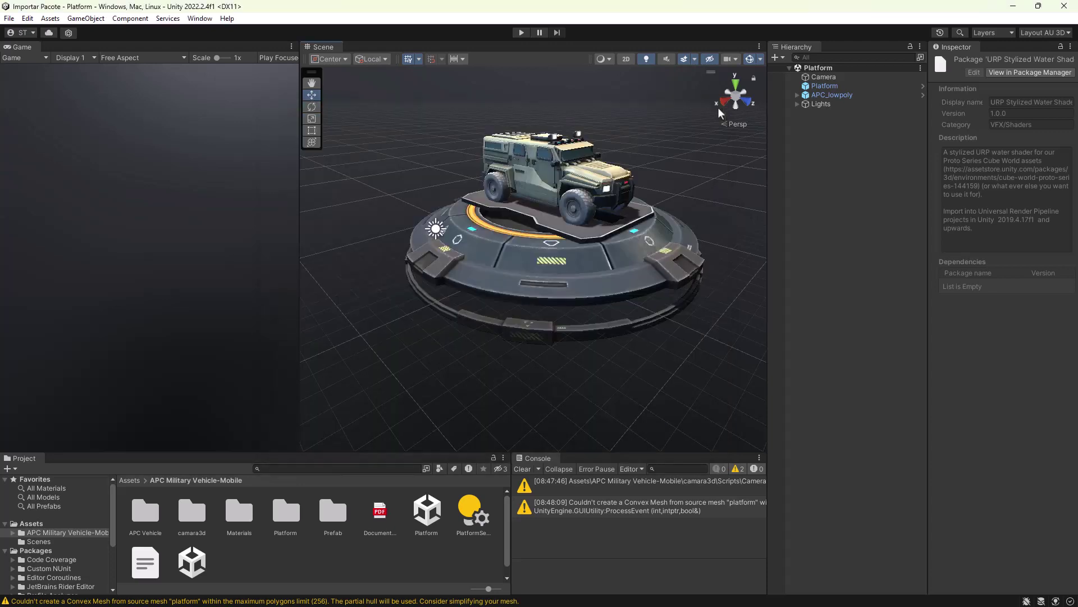
pyautogui.click(200, 19)
pyautogui.click(232, 144)
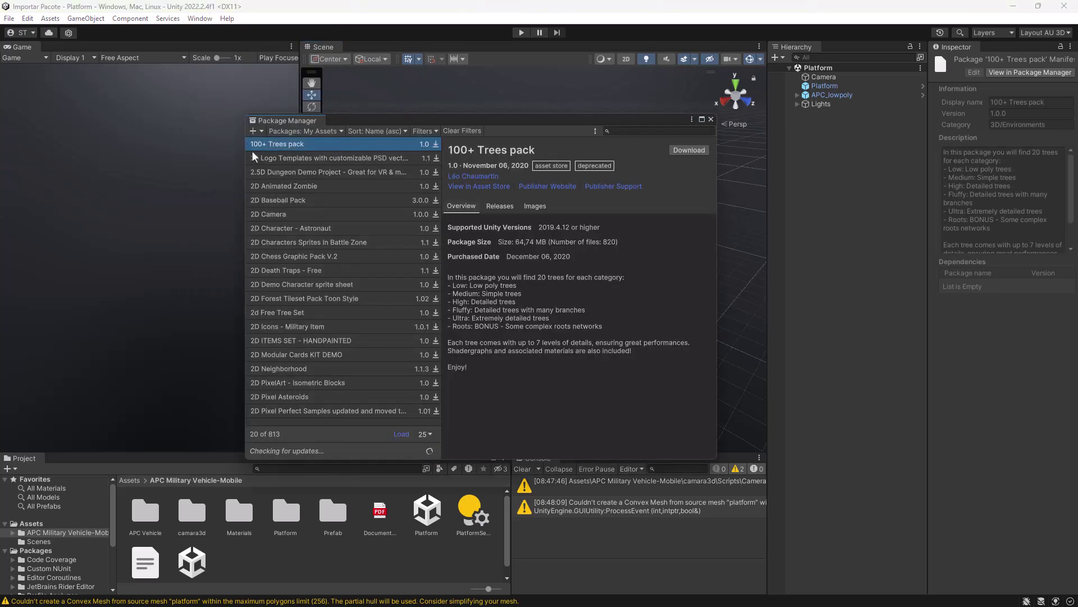
# - Under My Assets, search 'URP' and download the URP Stylized Water Shader - Proto Series
pyautogui.click(340, 131)
pyautogui.click(317, 175)
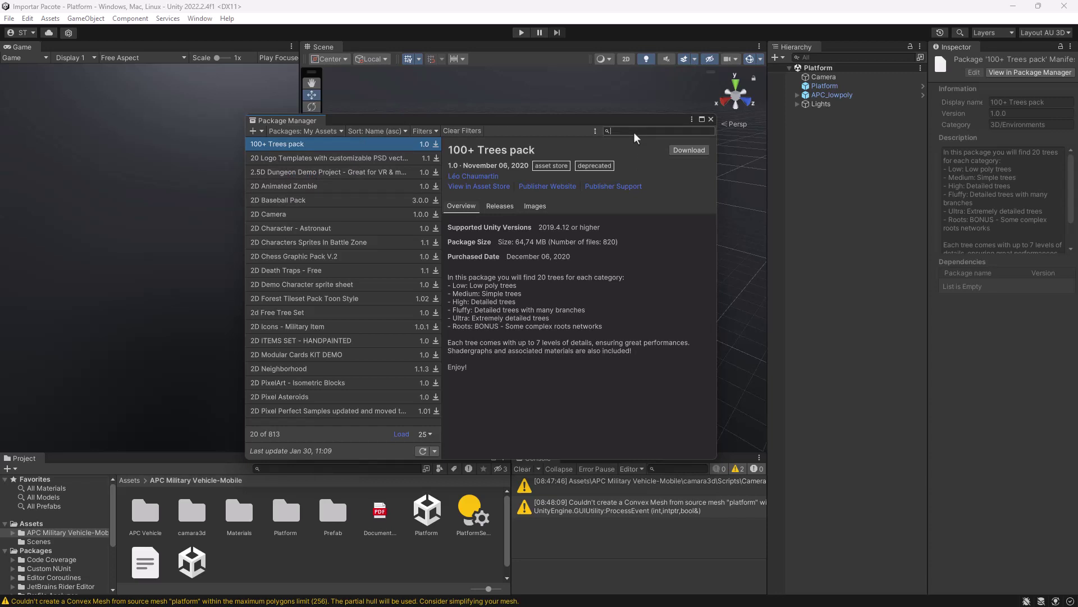
pyautogui.write('URP')
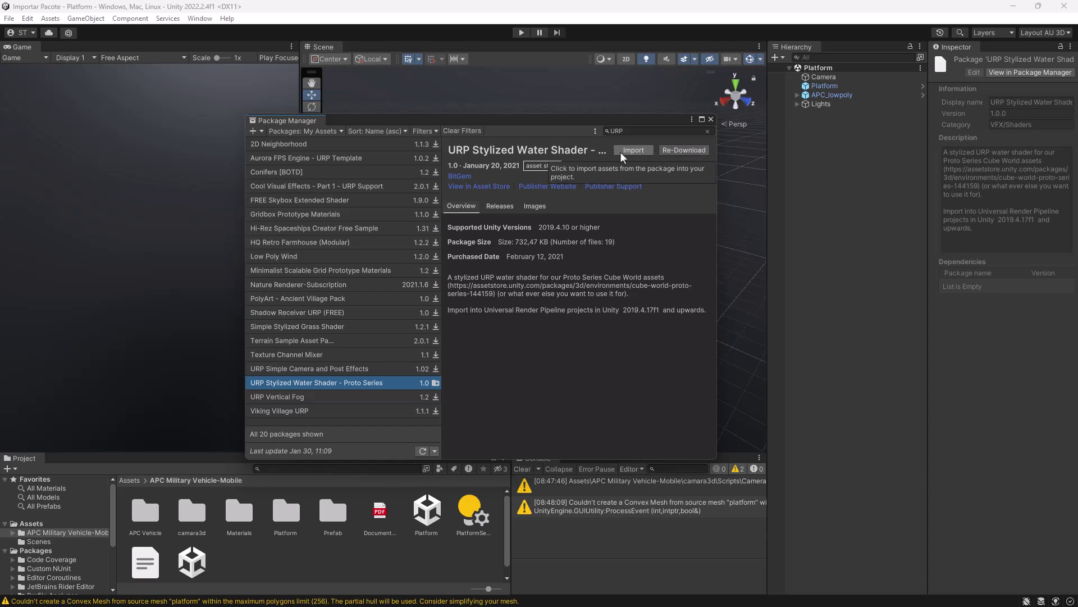
pyautogui.click(710, 120)
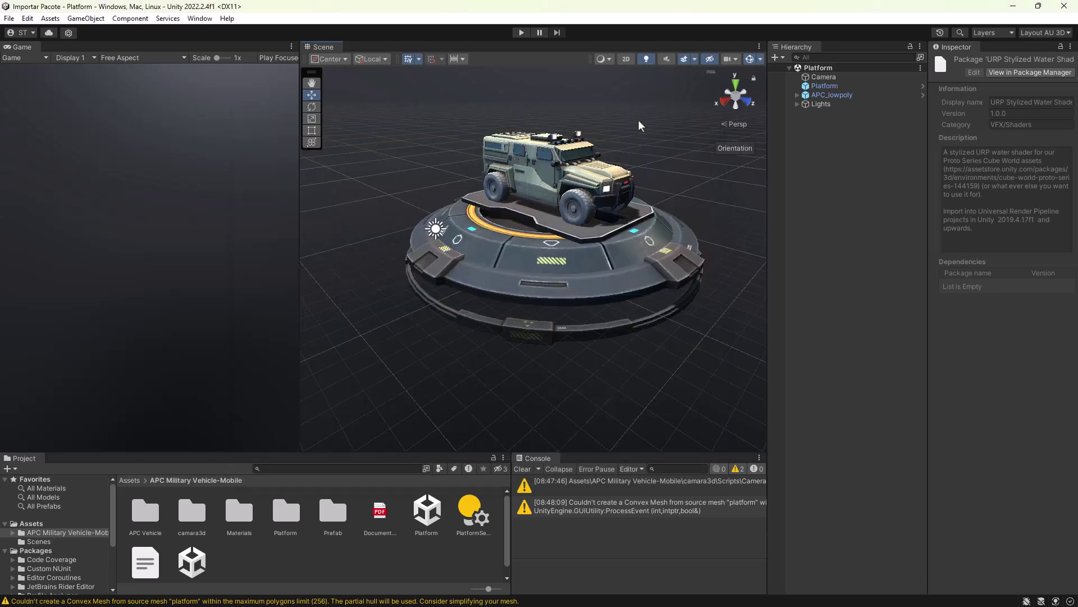
# - Reopen Preferences > Package Manager and show the Pacotes Unity My Assets cache folder in Explorer
pyautogui.click(28, 18)
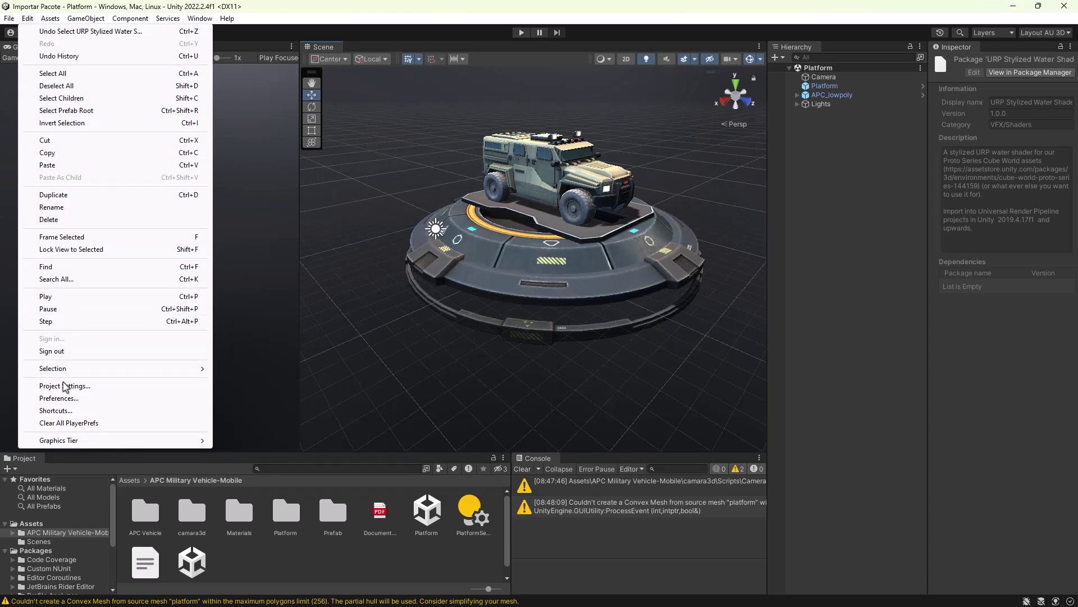
pyautogui.click(63, 399)
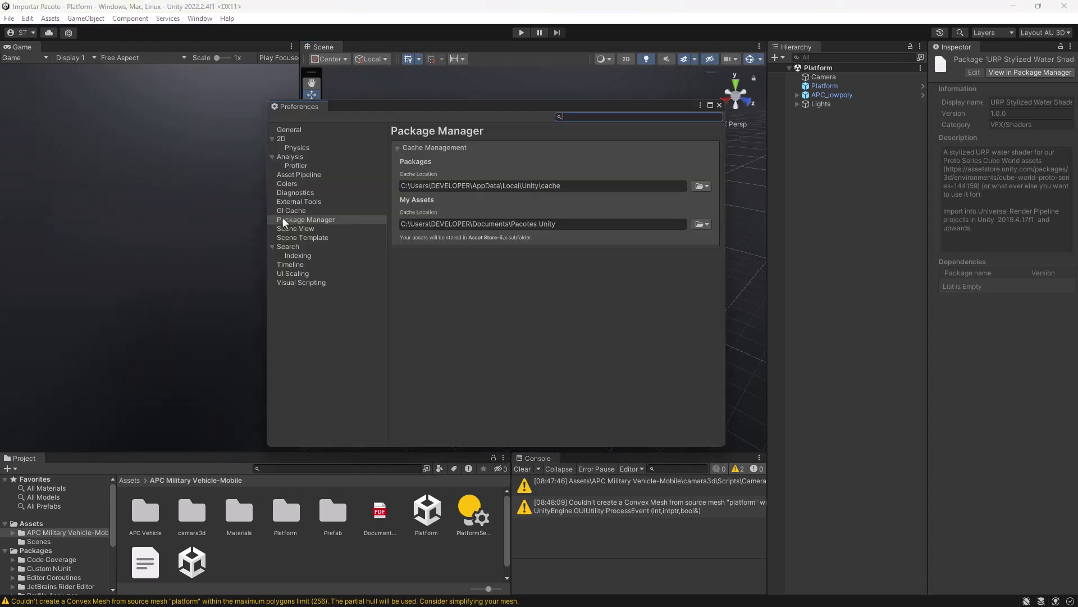
pyautogui.click(318, 219)
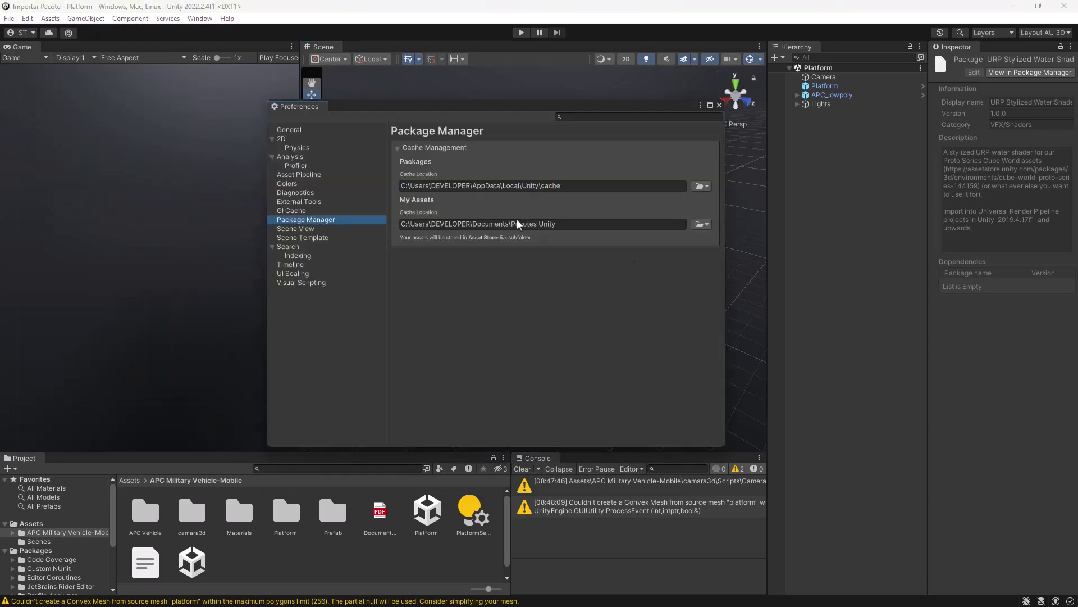
pyautogui.click(704, 224)
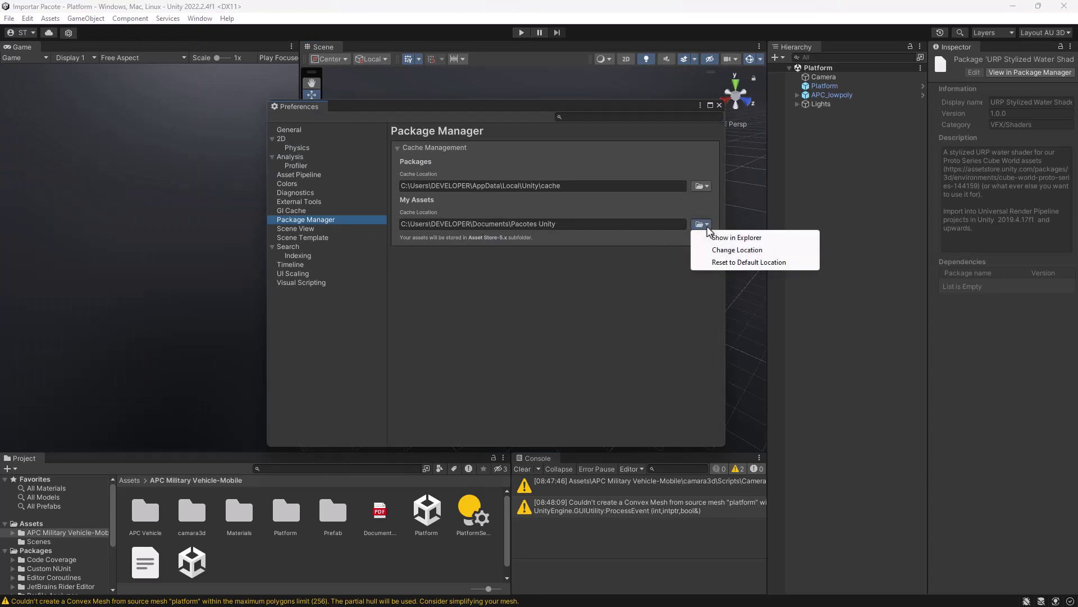
pyautogui.click(735, 240)
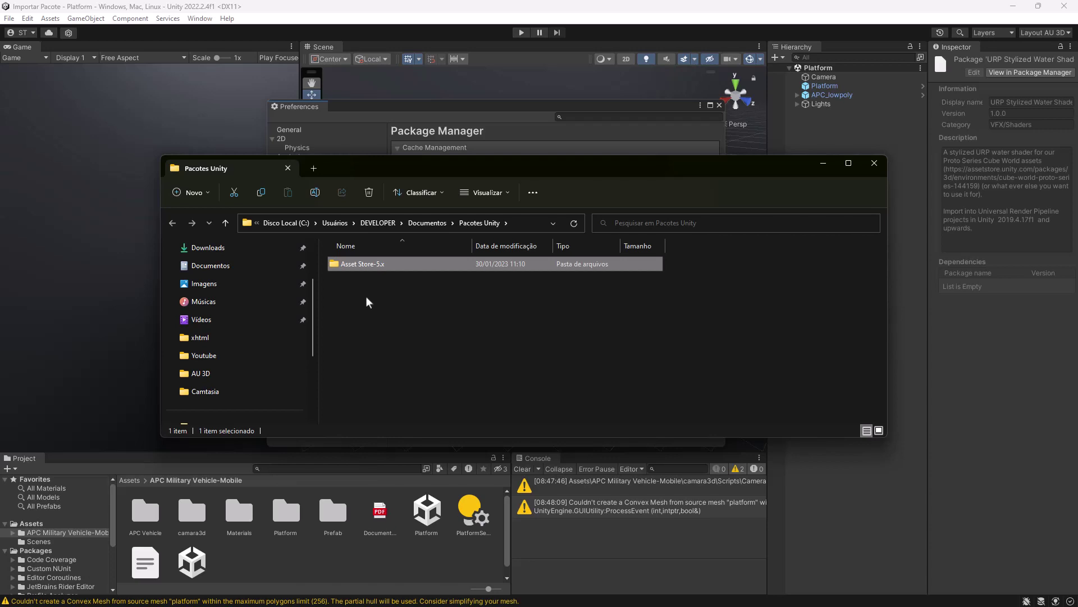
pyautogui.doubleClick(376, 264)
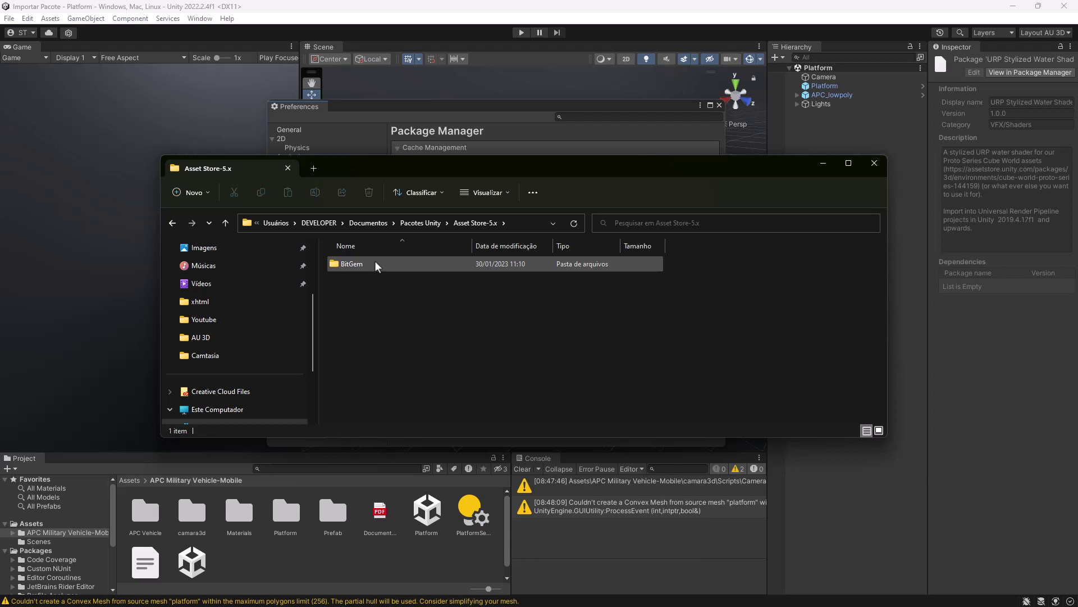
pyautogui.doubleClick(375, 263)
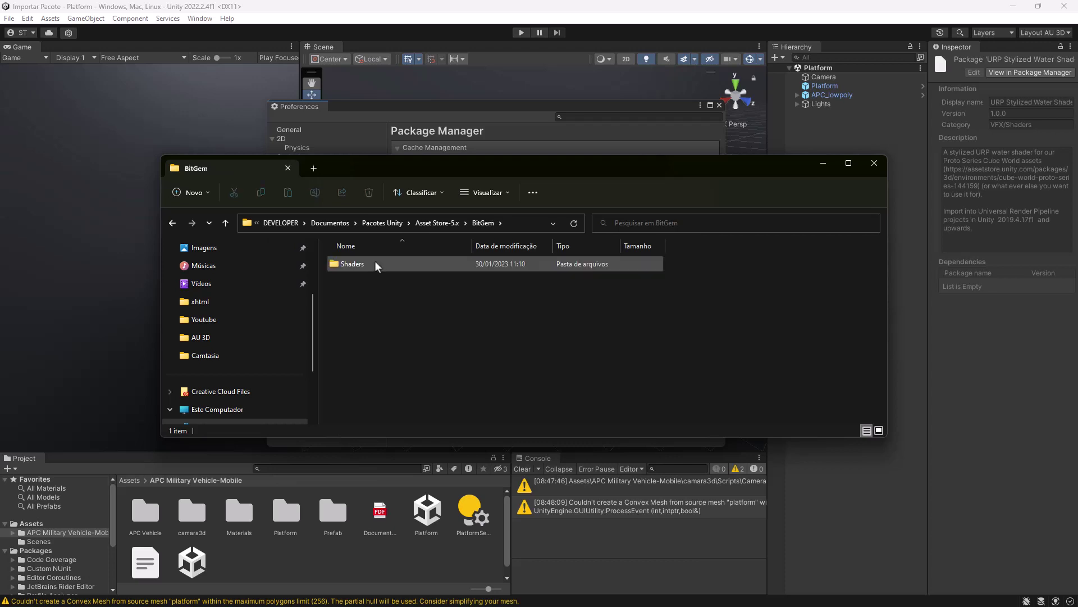
pyautogui.doubleClick(375, 263)
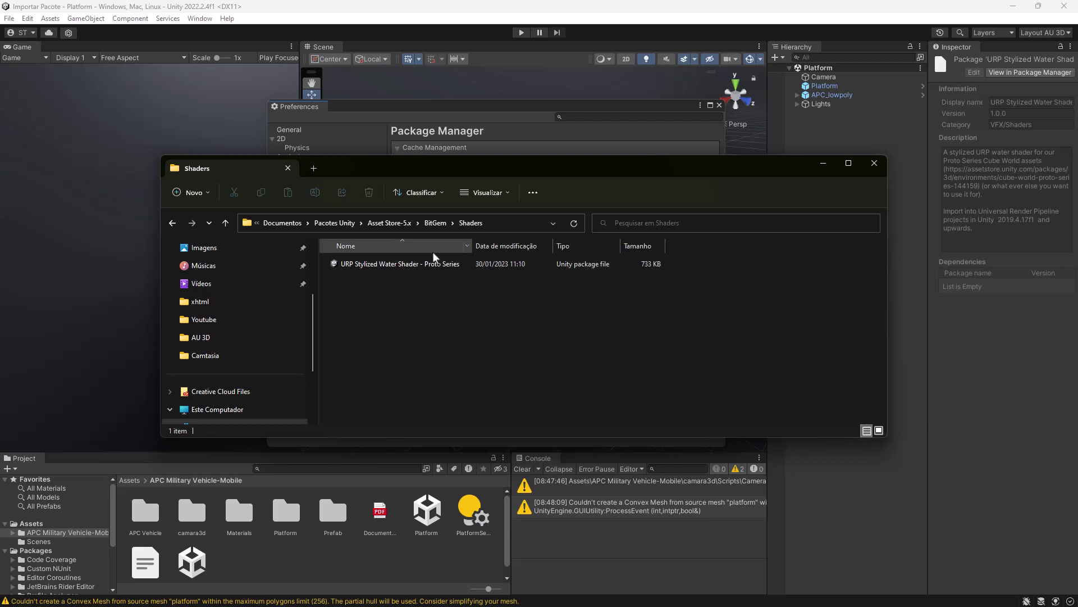
# - Close File Explorer and reset the My Assets cache to the default AppData\Roaming\Unity location
pyautogui.click(873, 162)
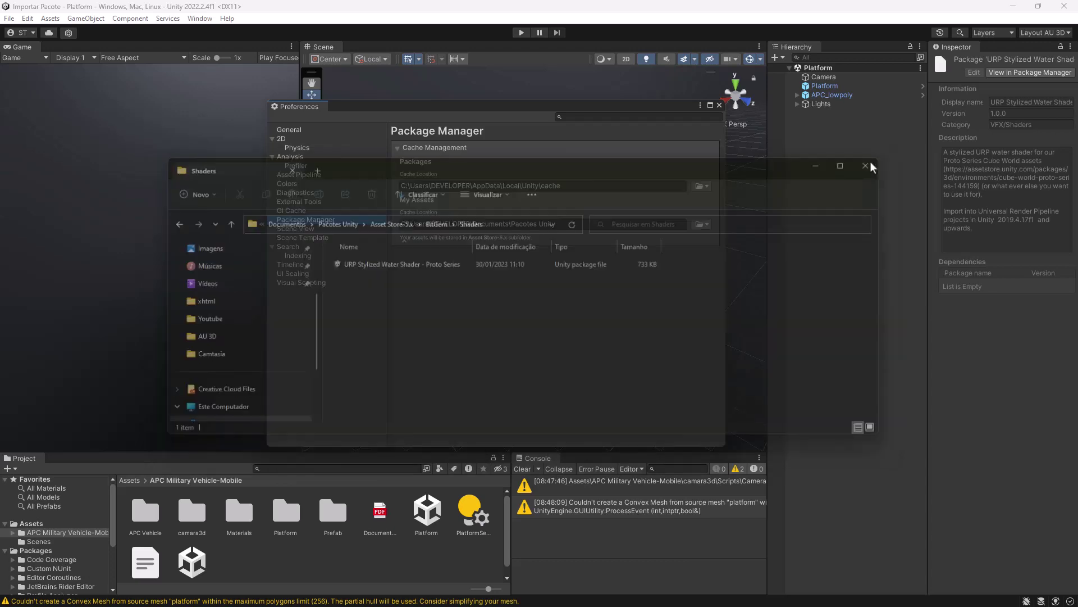
pyautogui.click(707, 224)
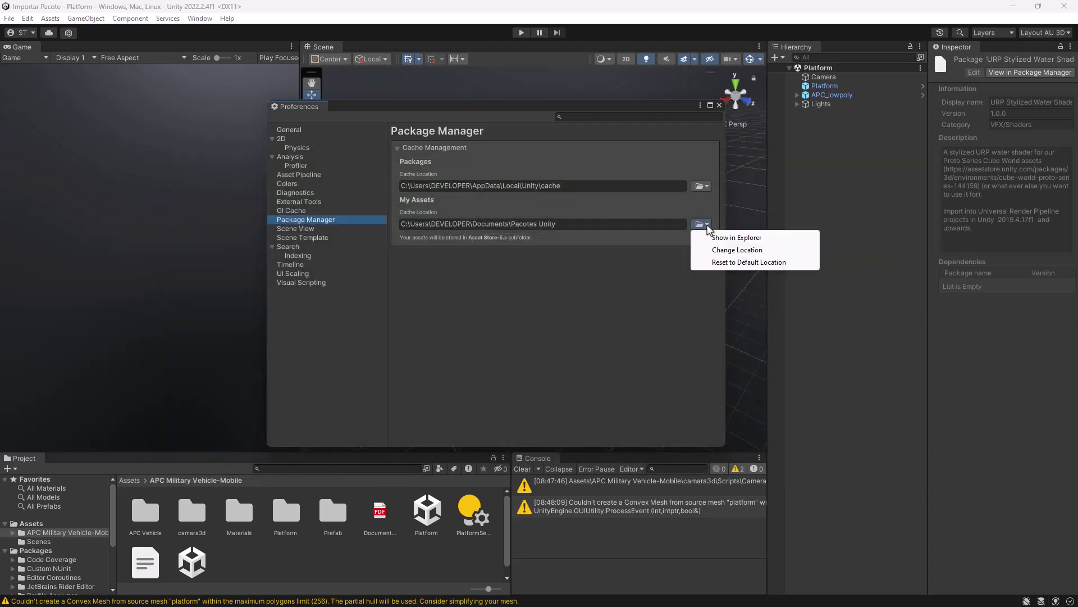
pyautogui.click(738, 262)
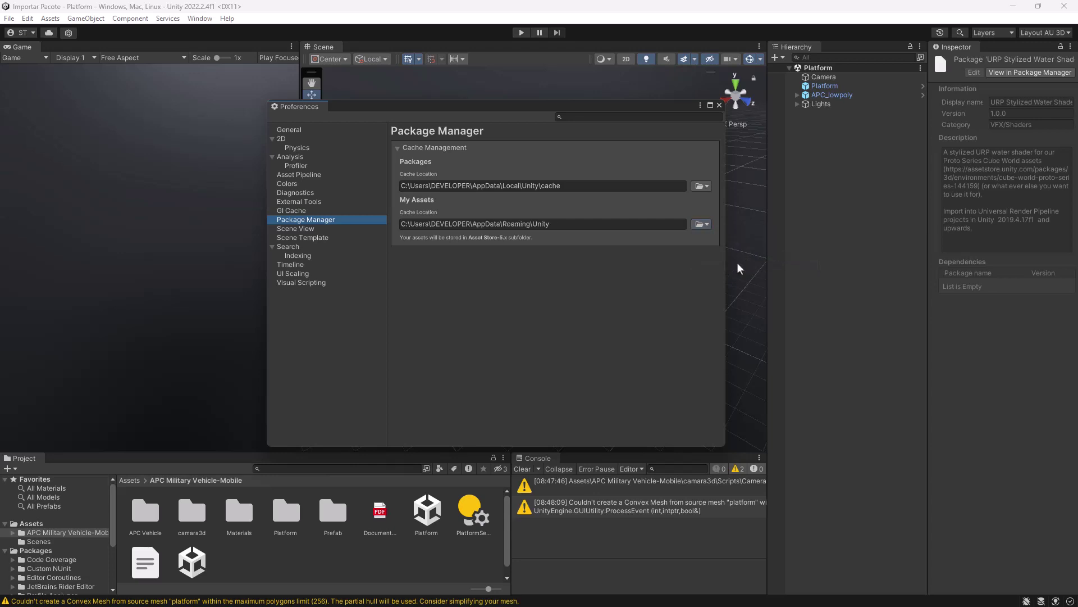